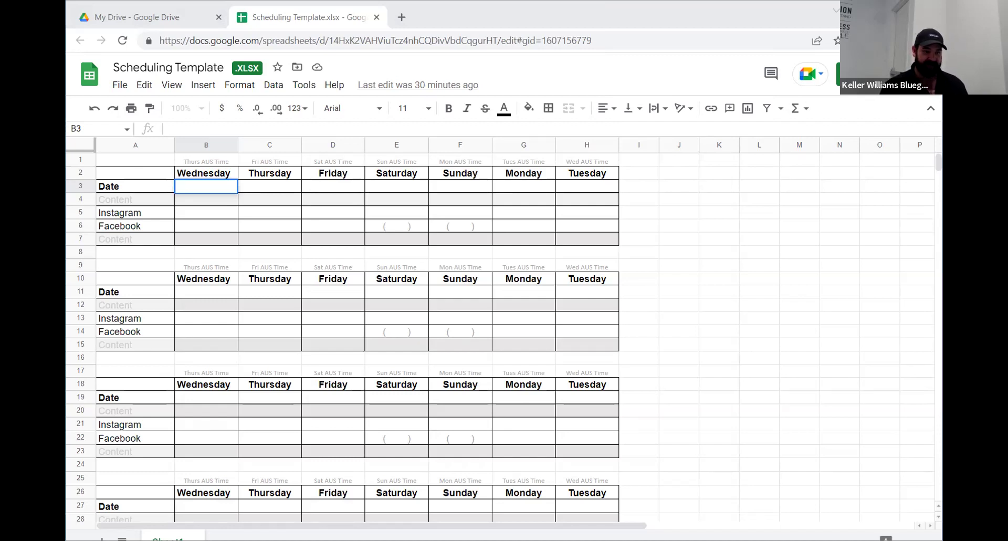
click(927, 227)
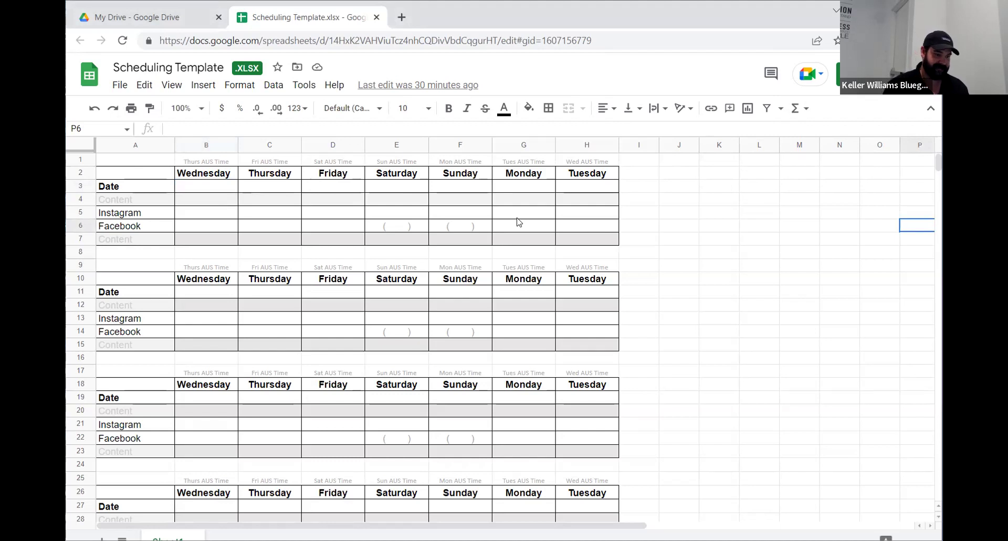
scroll(519, 222, down, 4)
scroll(519, 222, up, 2)
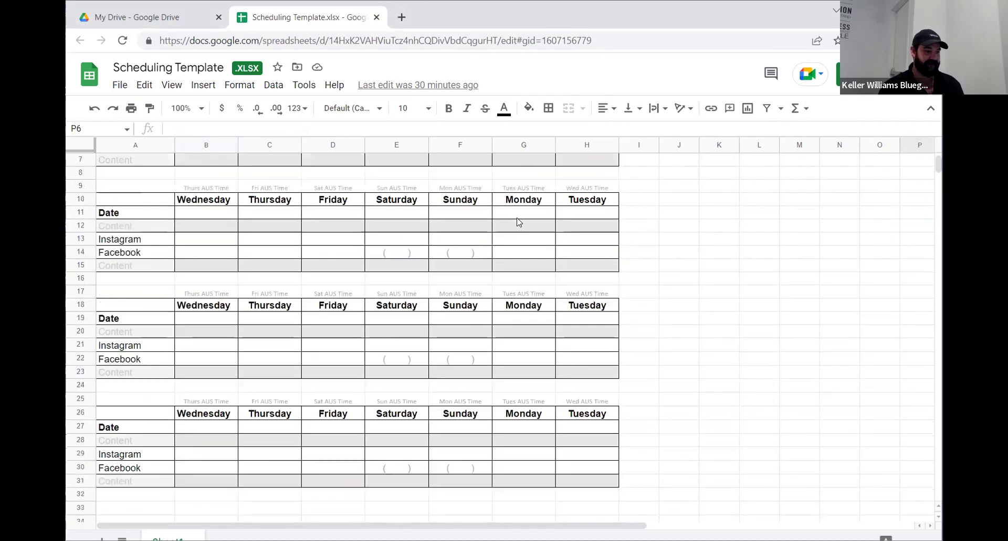
scroll(520, 222, up, 2)
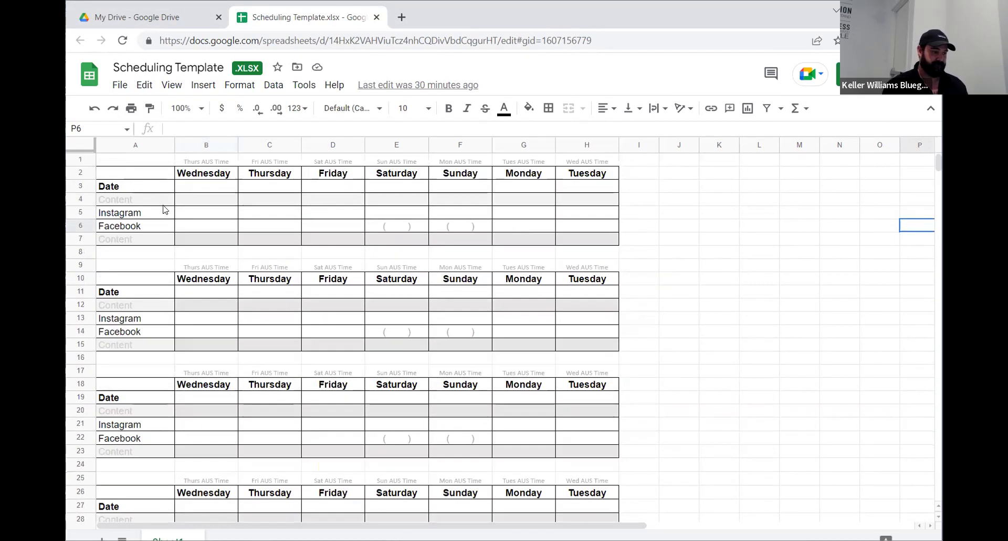
Step: Enter 1 as the Wednesday date of the first week in cell B3
click(243, 187)
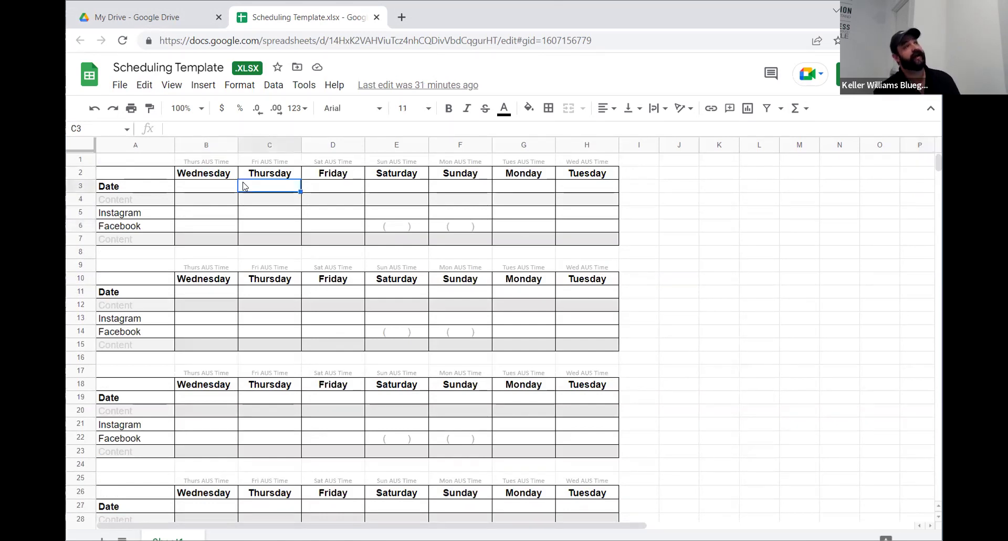
click(215, 187)
text(1)
click(270, 178)
text(2)
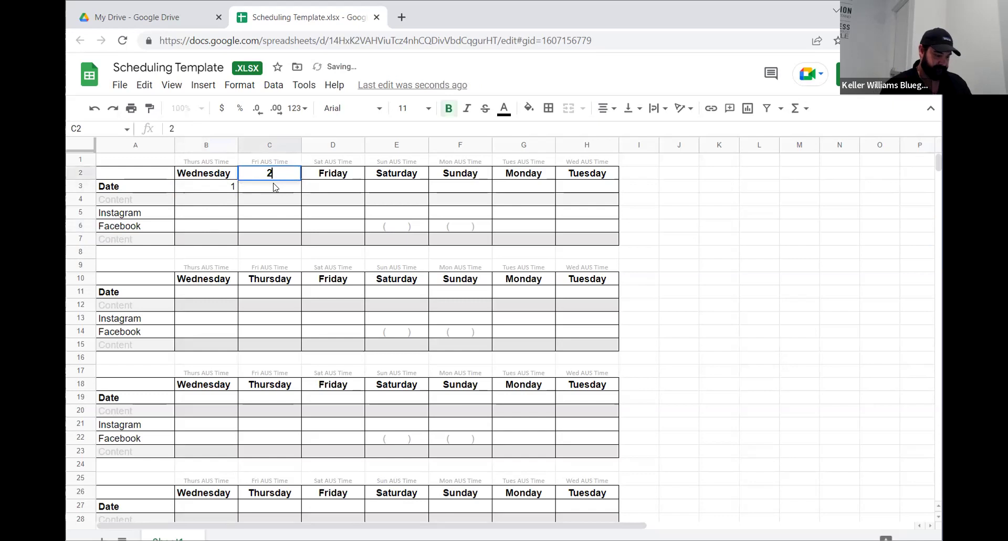
key(Return)
key(alt+/)
key(Escape)
right_click(274, 187)
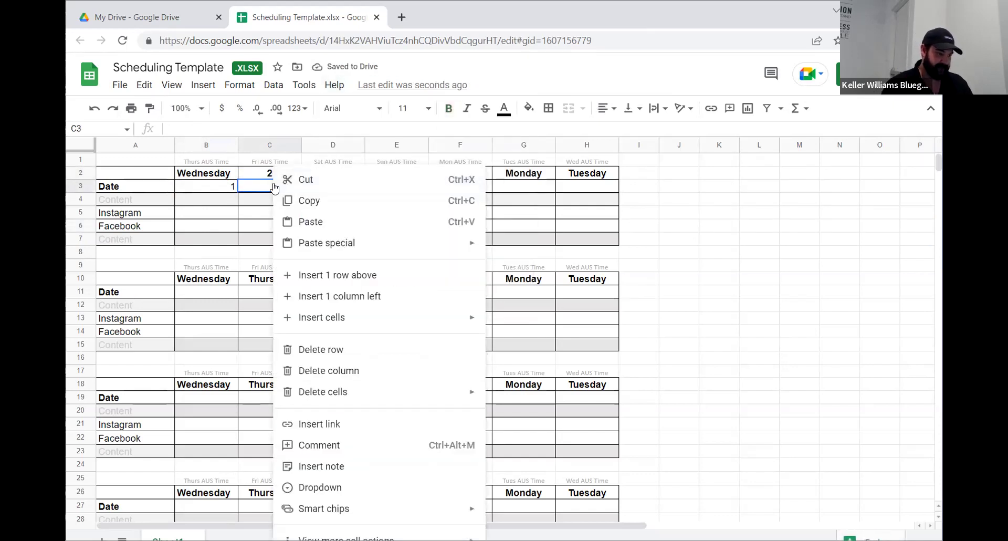
key(Escape)
key(Up)
key(Delete)
click(273, 191)
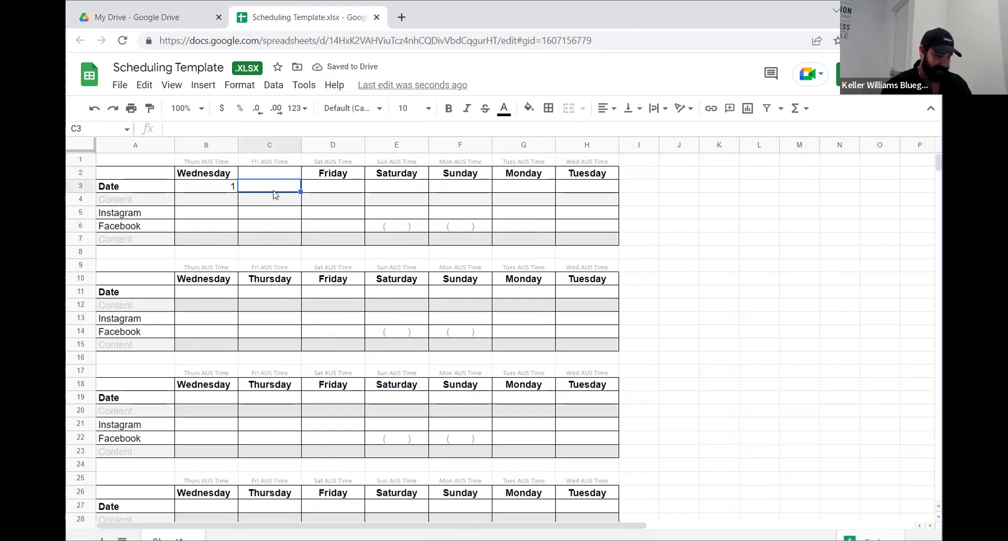
key(alt+slash)
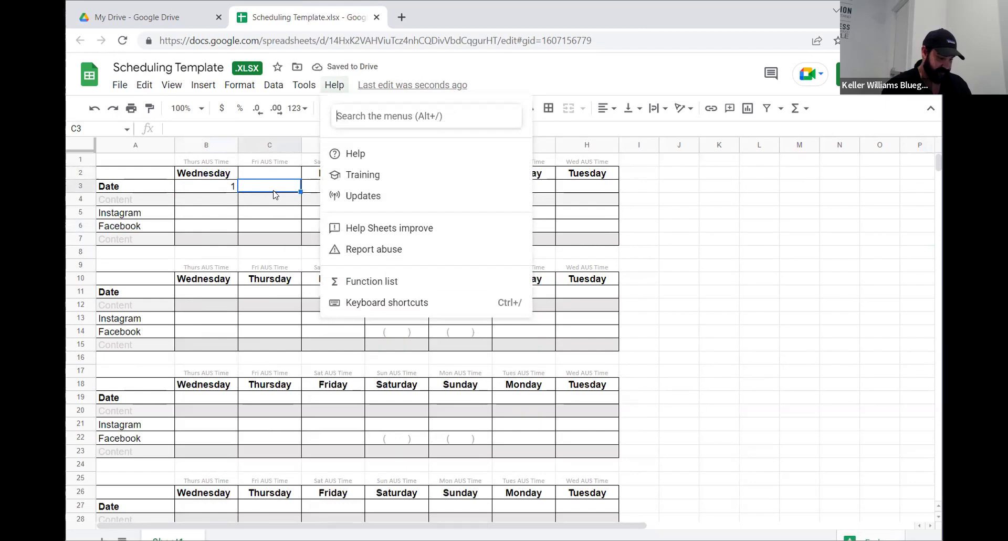
key(Escape)
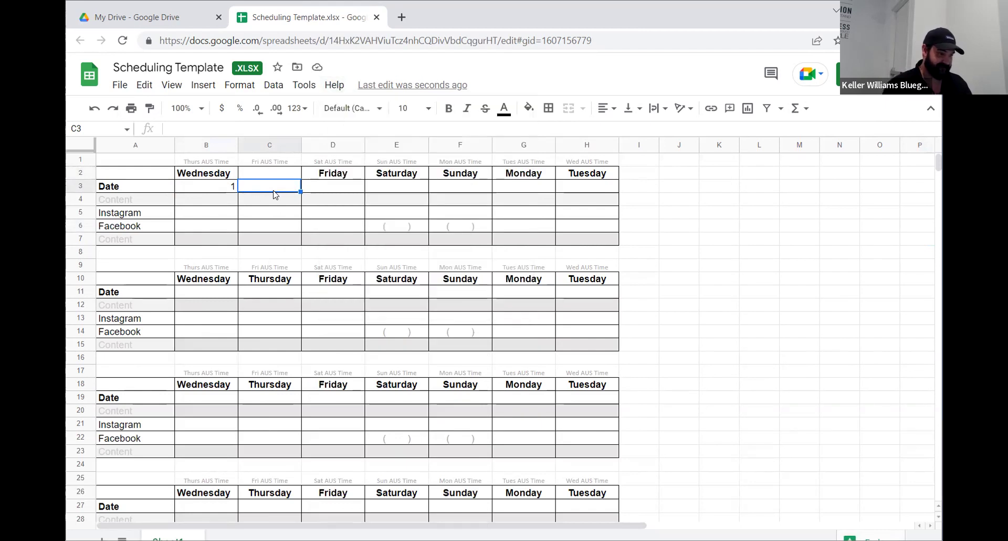
key(ctrl+z)
key(ctrl+z)
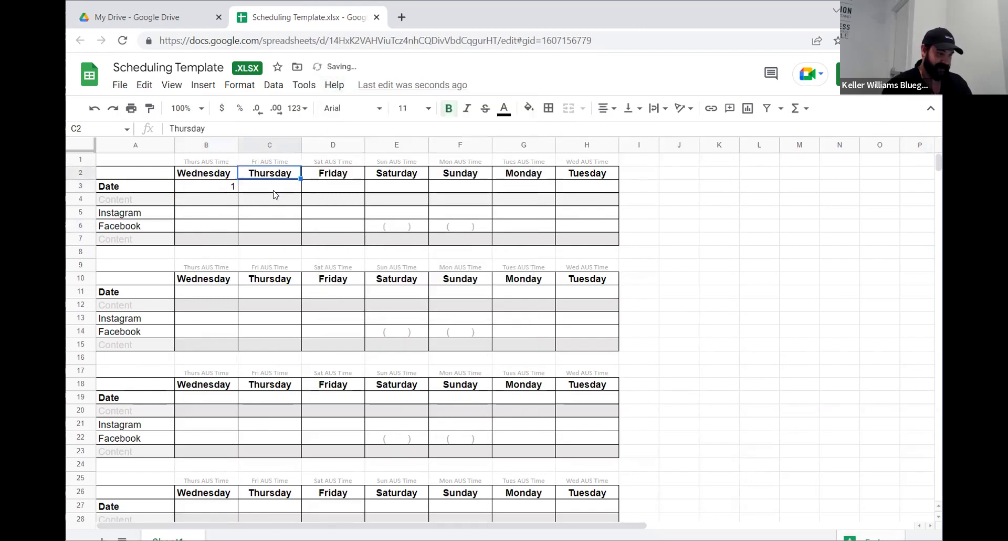
Step: Enter the dates 2, 3, 4 and 5 for Thursday through Sunday of the first week in cells C3 to F3
click(271, 185)
text(2)
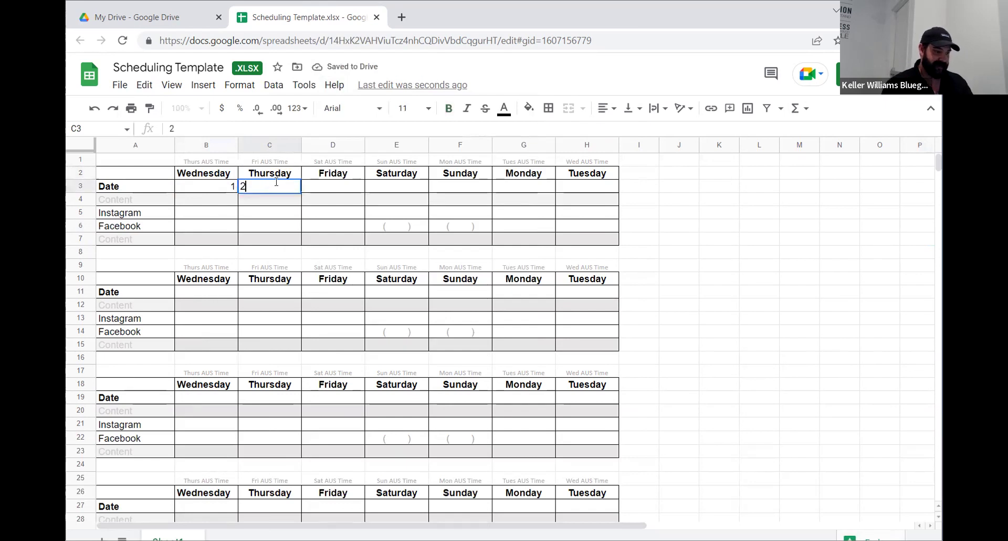
click(331, 187)
text(3)
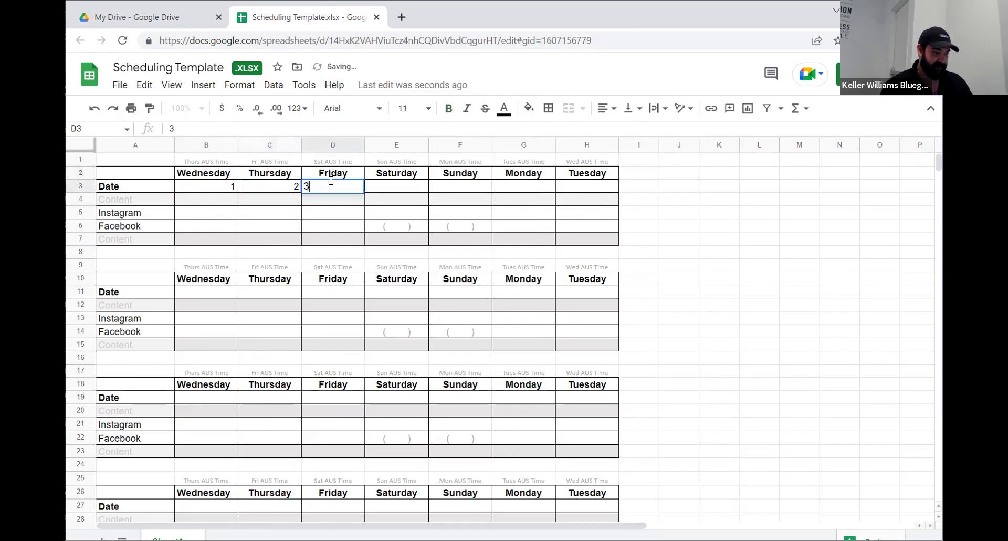
click(387, 188)
text(4)
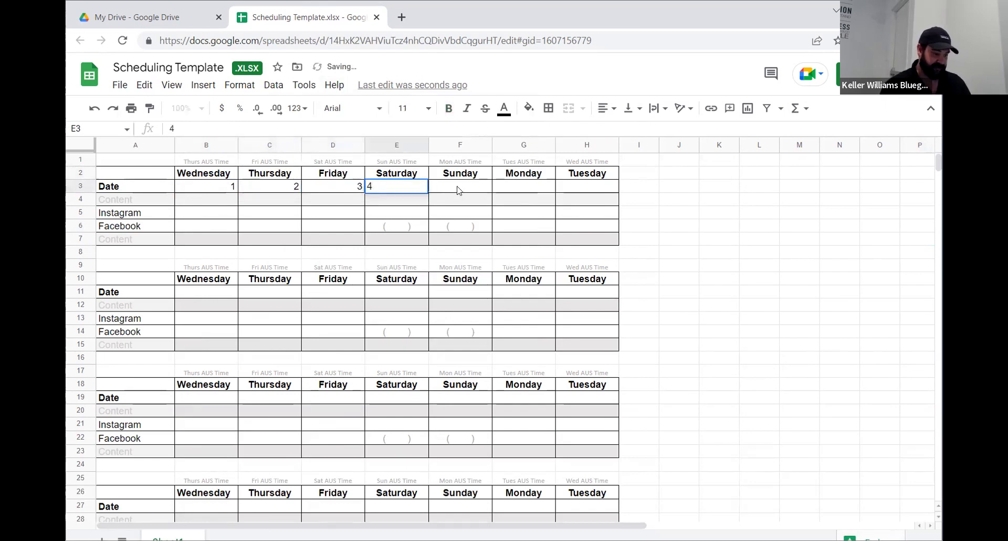
click(457, 190)
text(5)
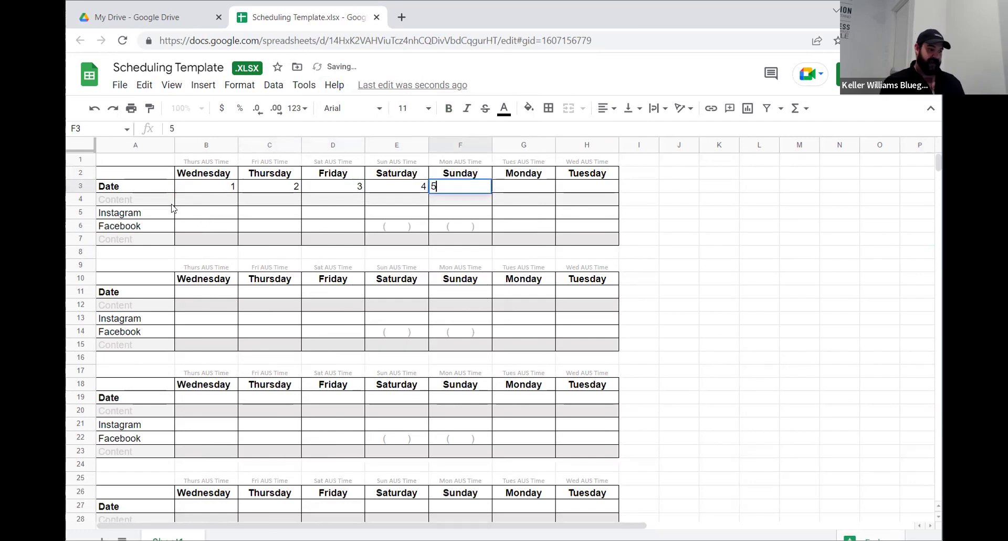
click(132, 203)
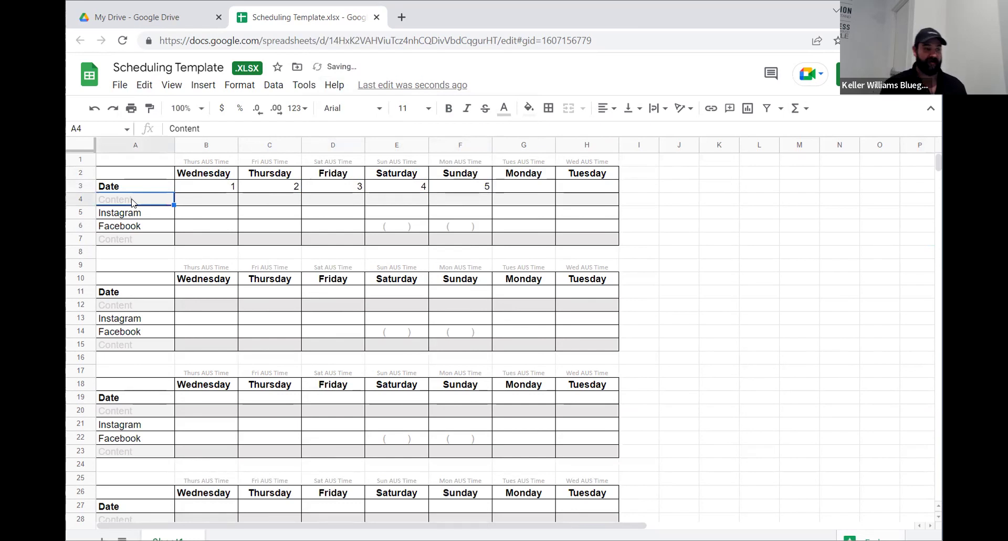
Step: Create two colour key cells beside the first week's table by filling J3 red and J4 green
click(670, 188)
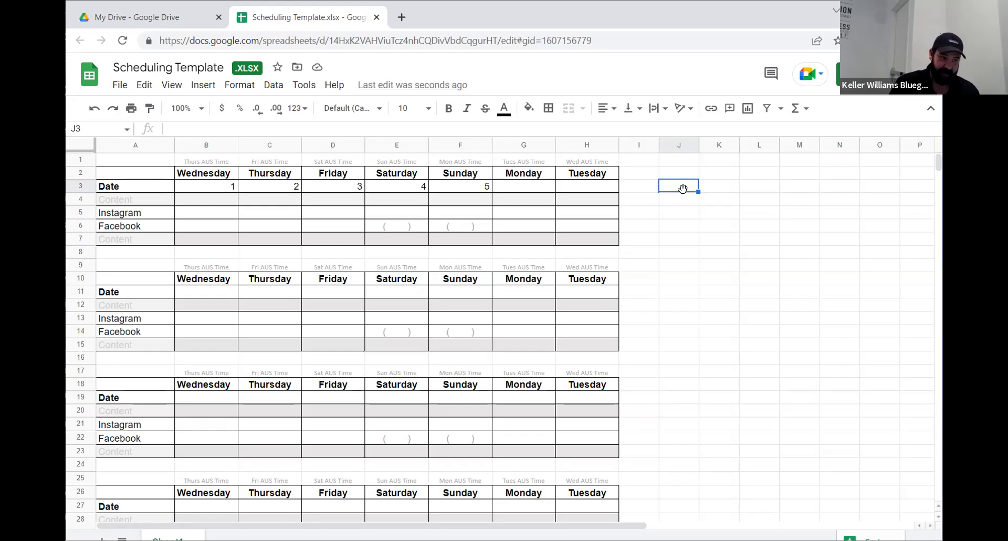
click(529, 107)
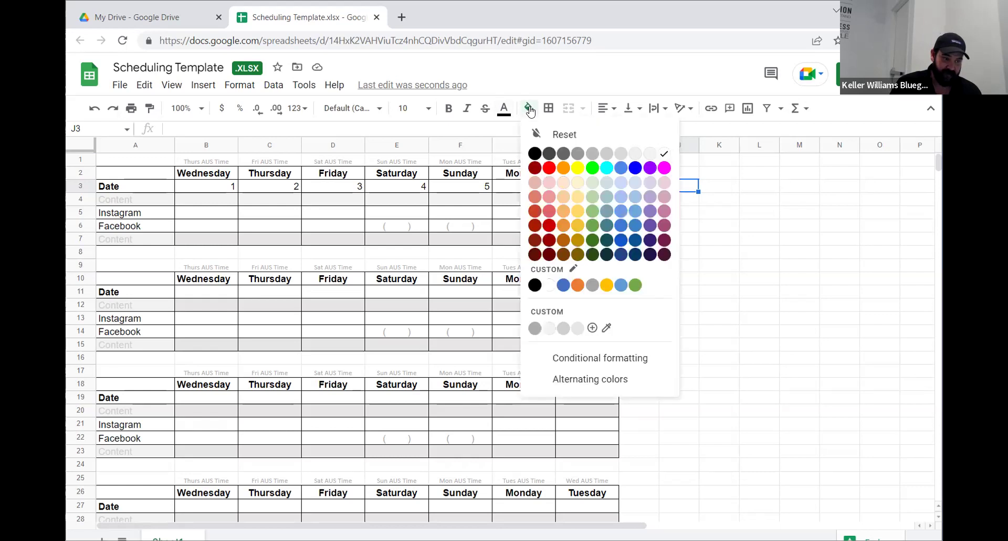
click(548, 168)
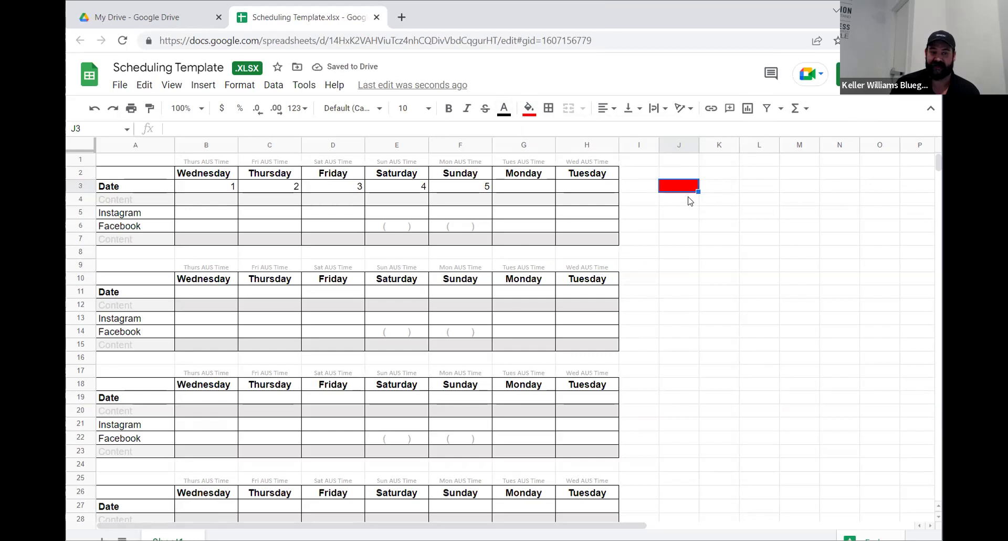
right_click(690, 202)
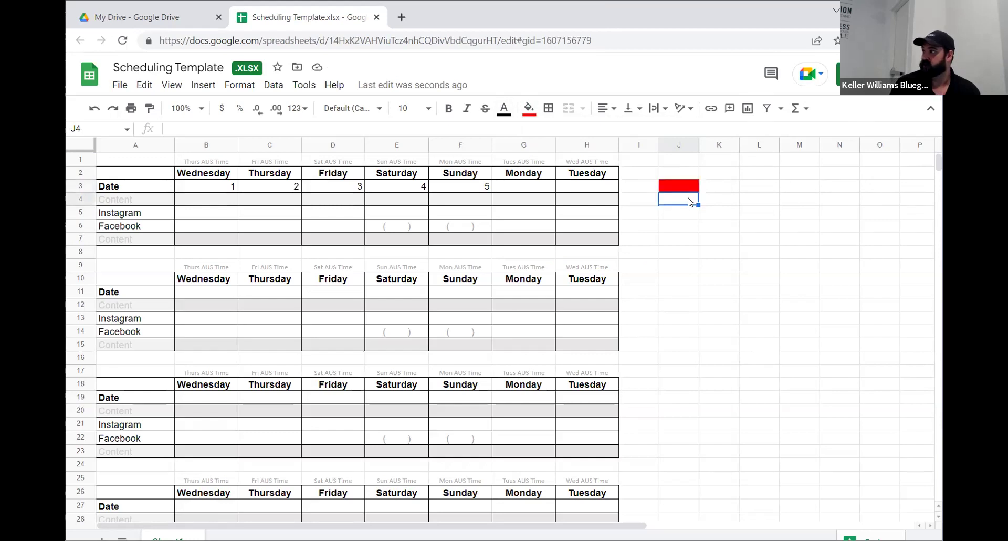
click(529, 108)
click(592, 167)
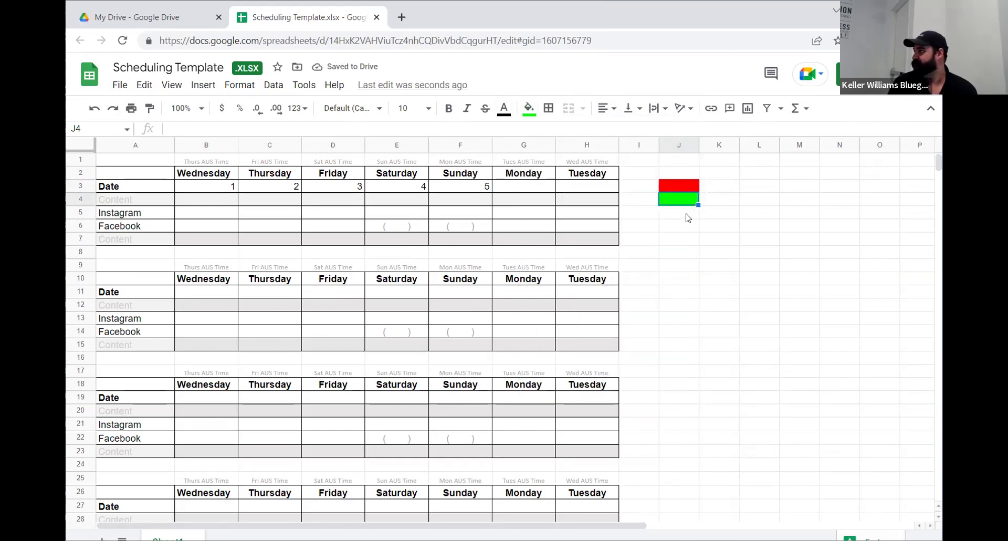
right_click(688, 218)
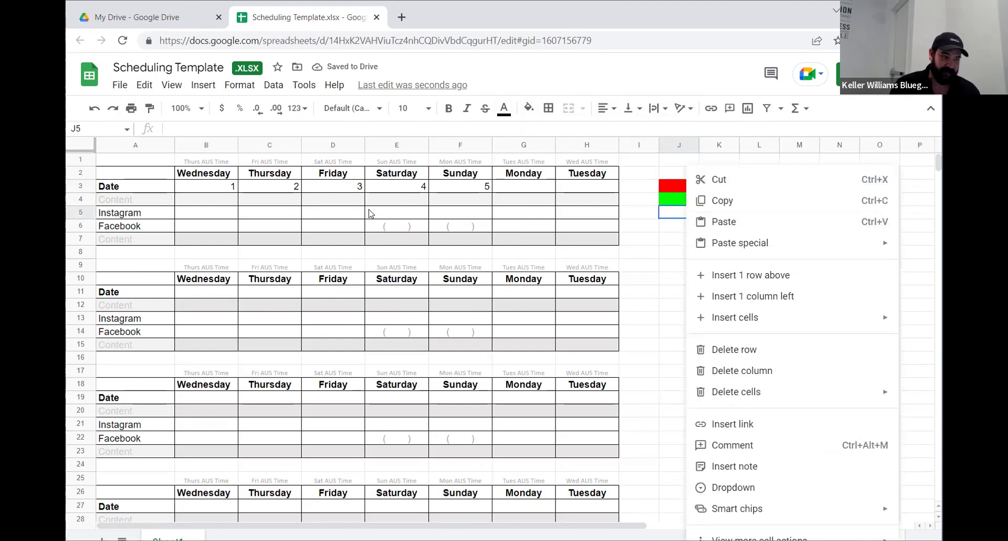
Step: Fill the first week's Wednesday content cell B4 and the second week's Wednesday date cell B11 with green
click(210, 198)
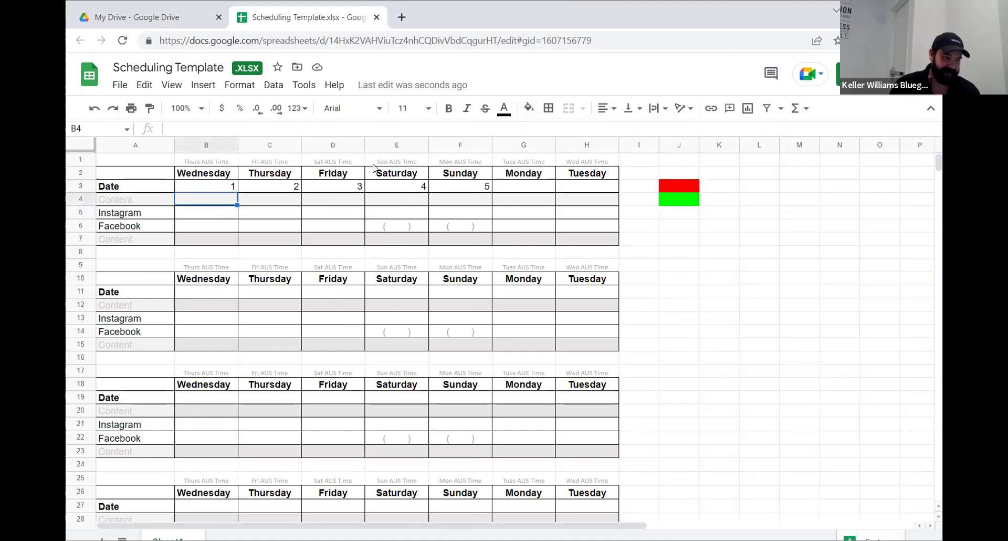
click(529, 108)
click(591, 168)
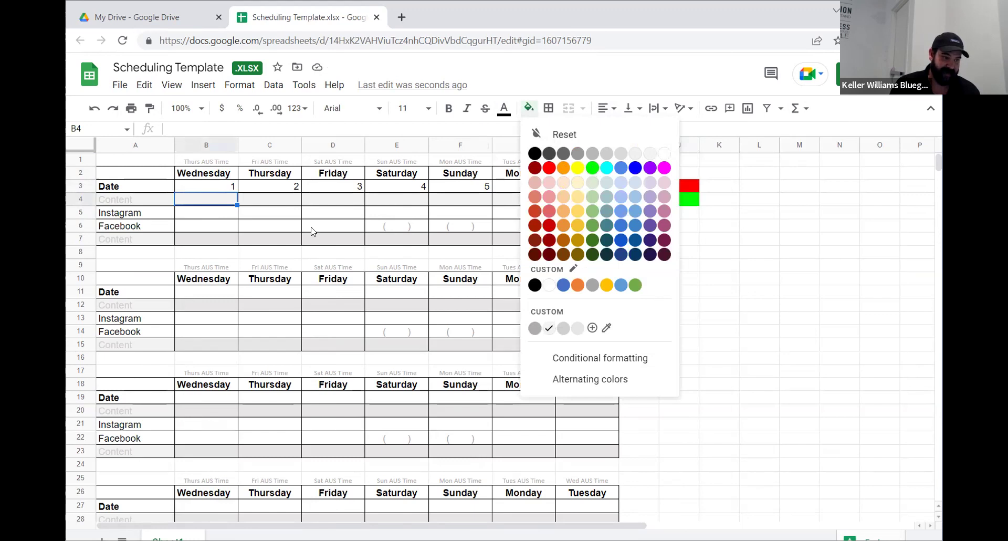
click(202, 292)
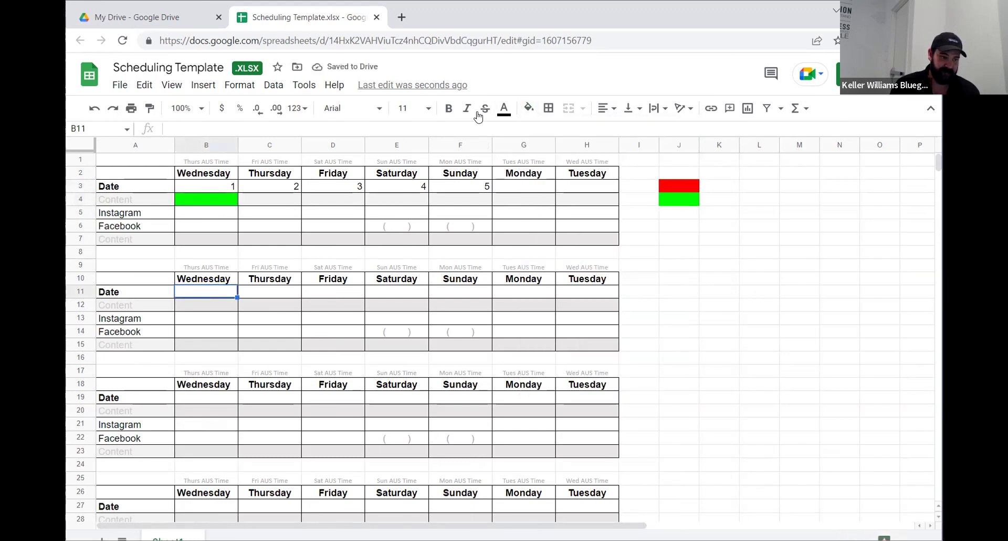
click(529, 108)
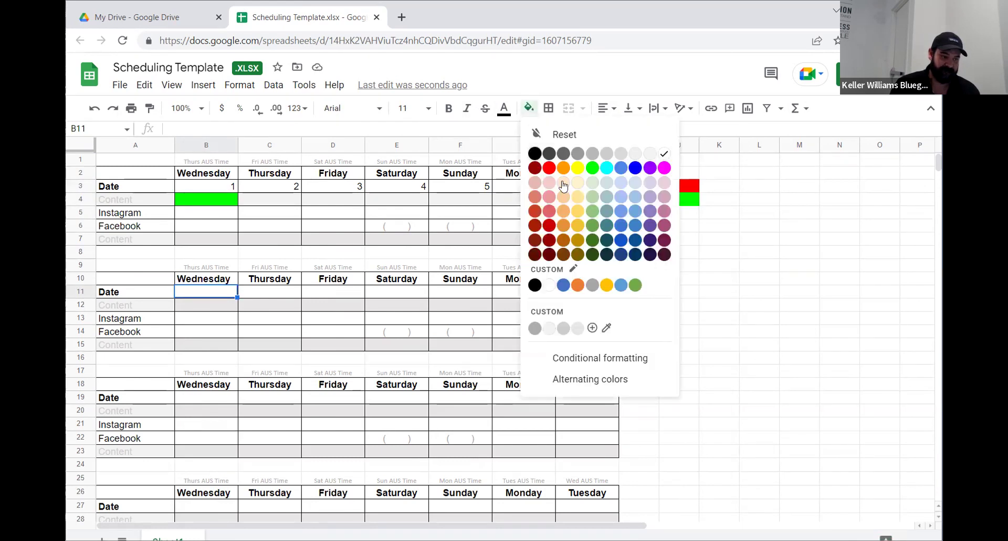
click(593, 168)
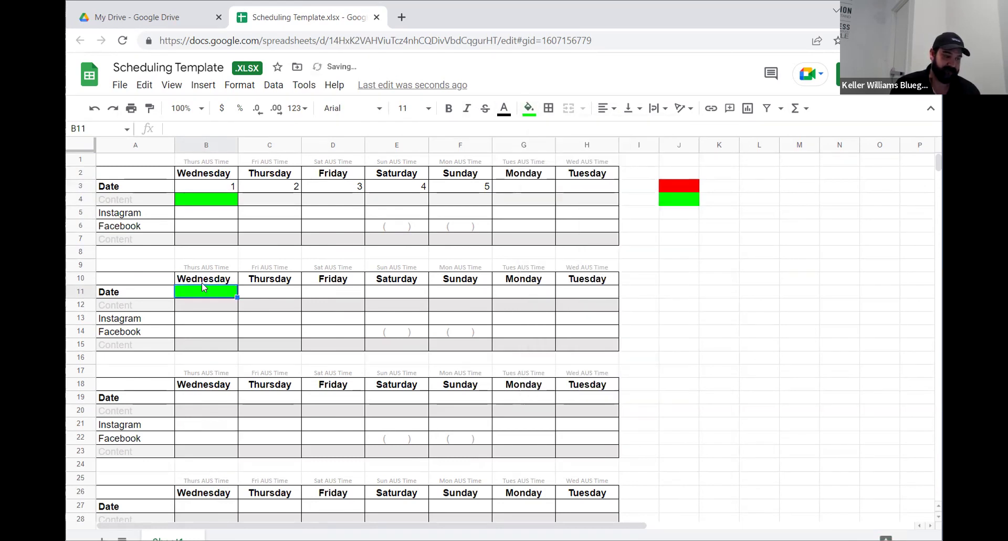
Step: Fill the first week's Thursday content cell C4 and the second week's Thursday date cell C11 with red
click(286, 202)
click(530, 110)
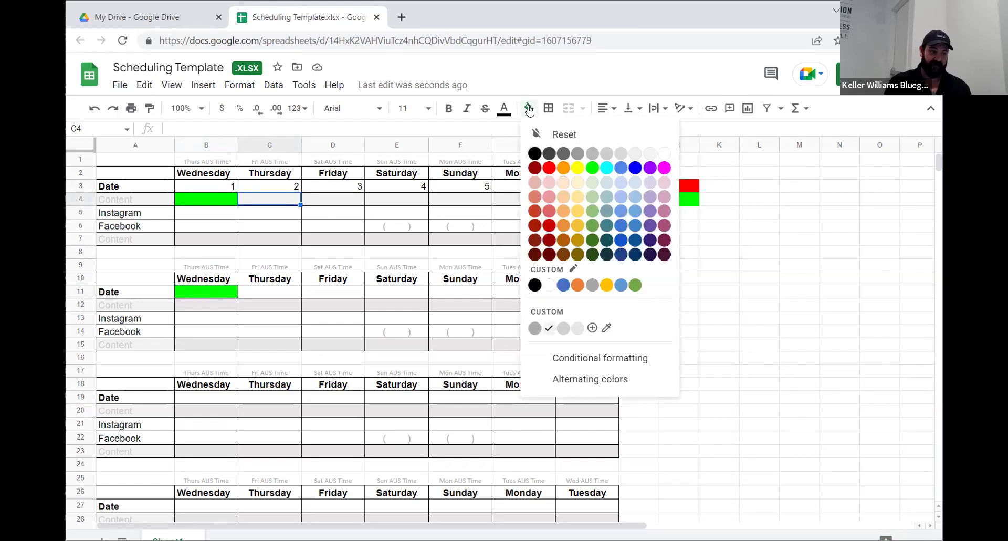
click(552, 169)
click(283, 293)
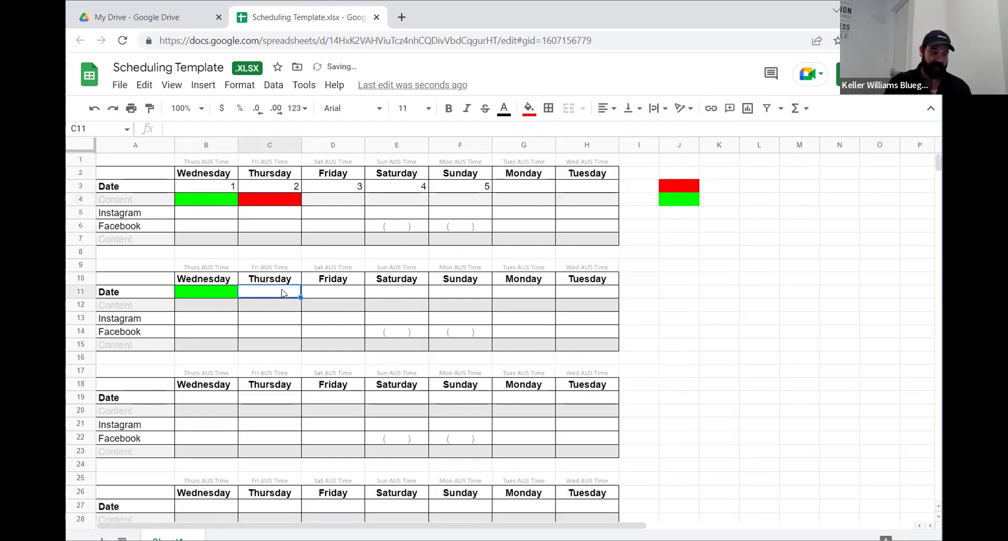
click(529, 108)
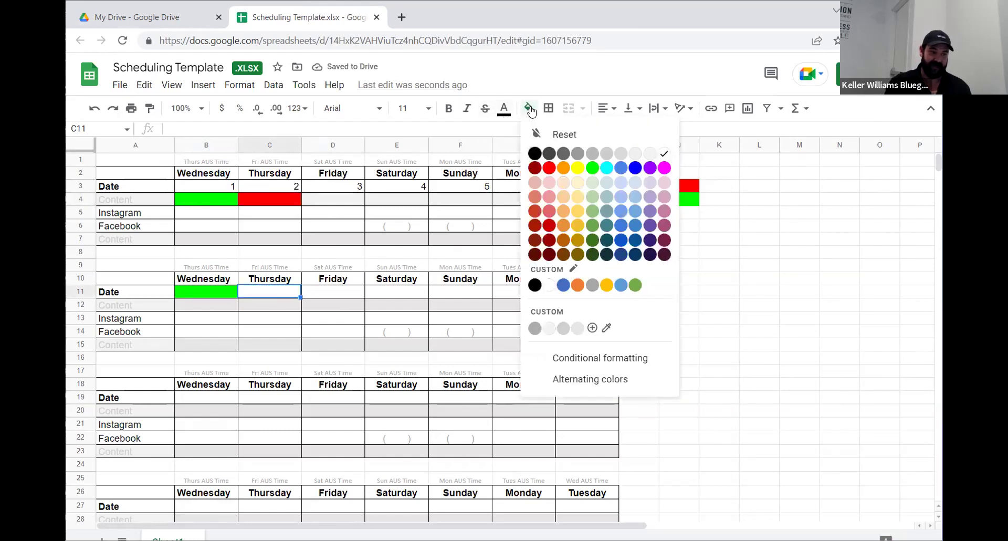
click(549, 168)
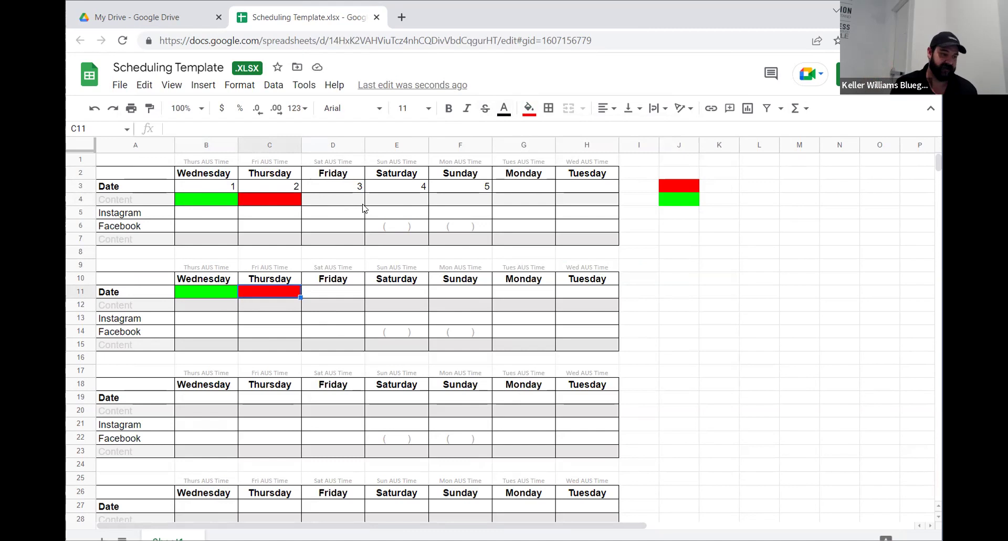
Step: Add a third colour key cell by filling J5, below the green one, with cyan
click(684, 214)
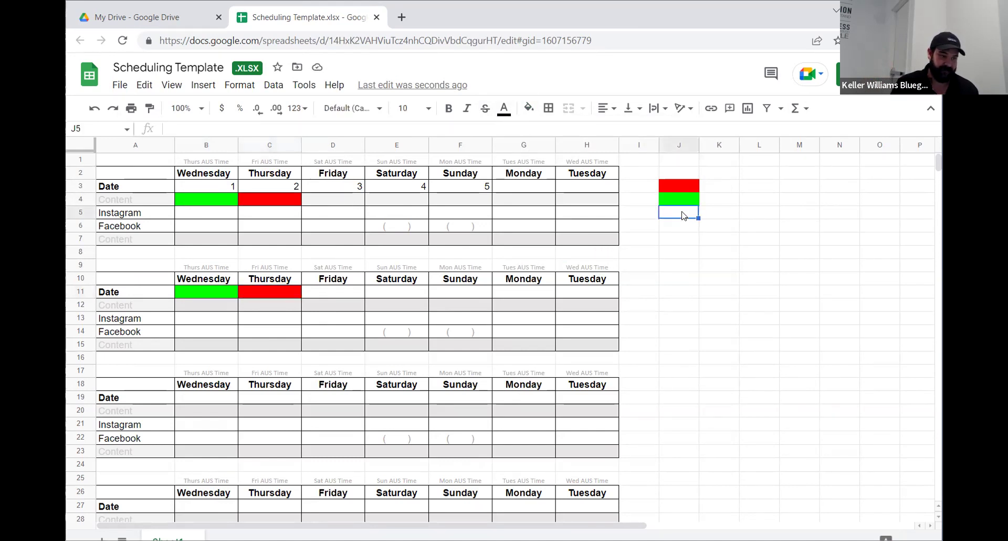
click(528, 109)
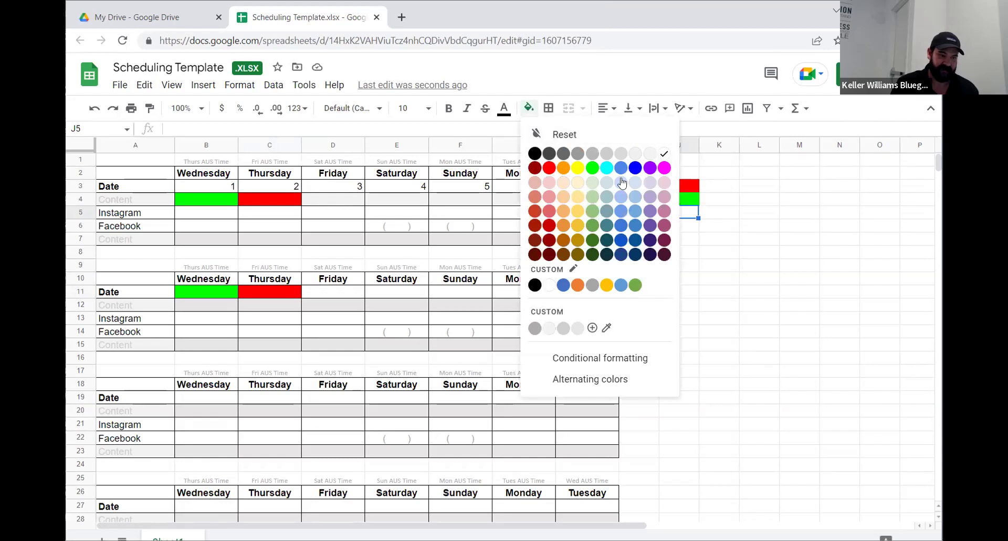
click(607, 167)
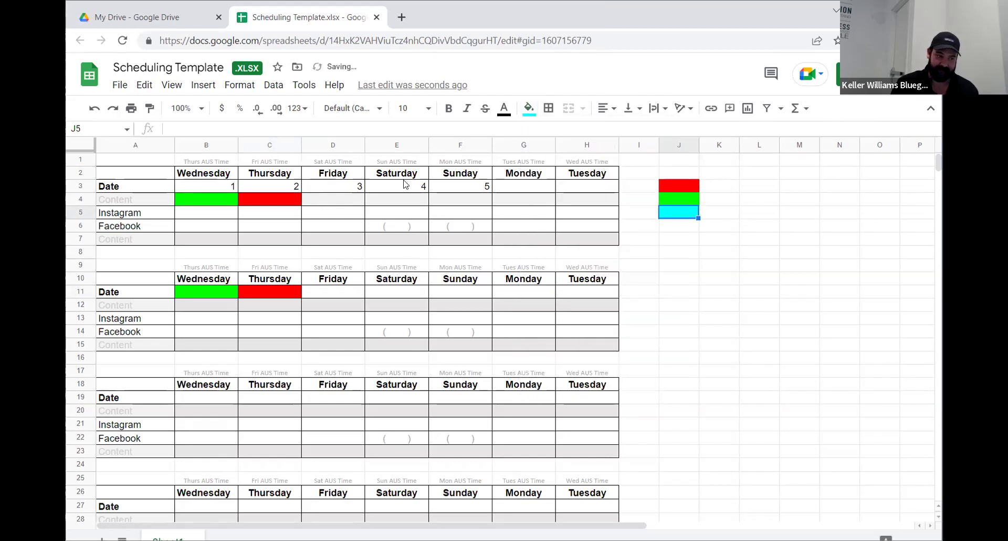
Step: Fill the first week's Friday content cell D4 with cyan and select the second week's Friday date cell D11
click(350, 200)
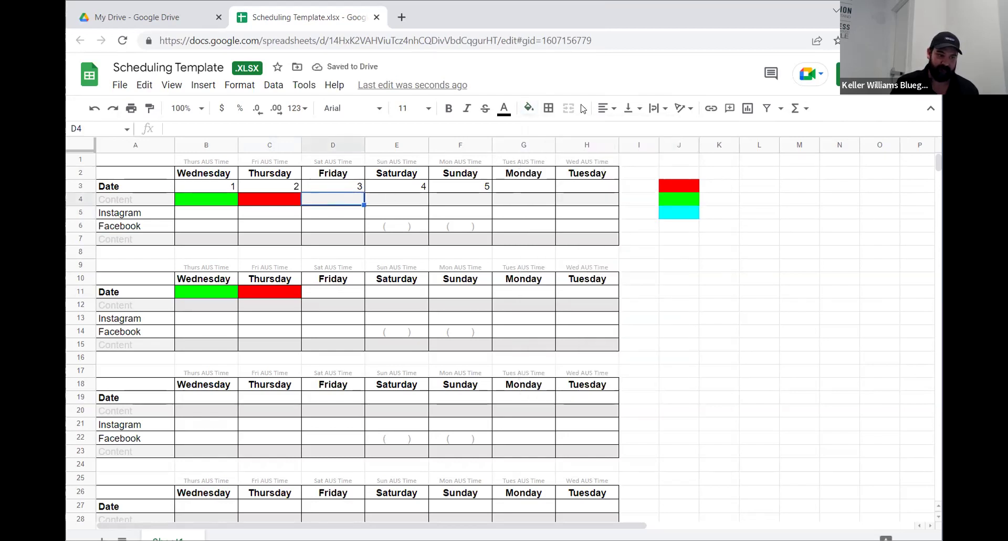
click(525, 108)
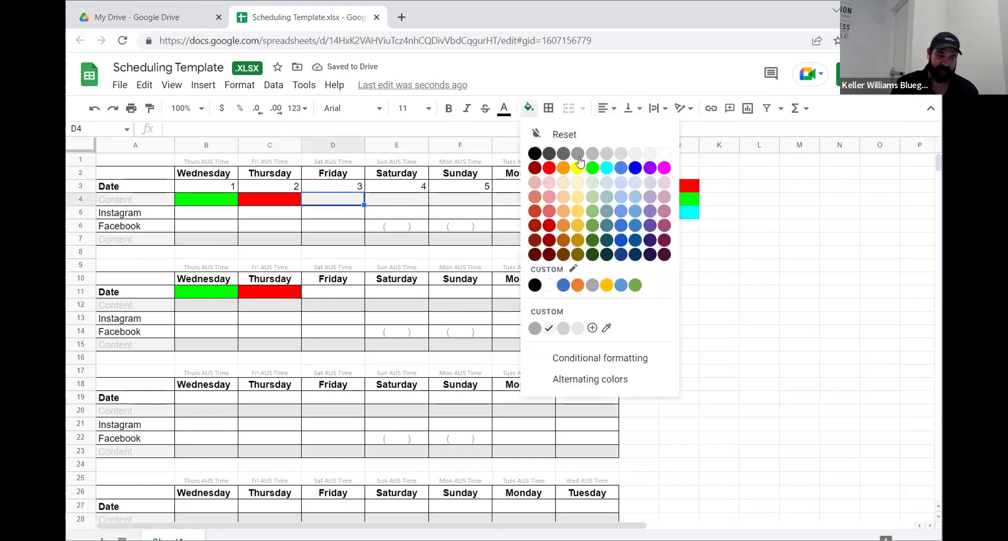
click(607, 167)
click(335, 293)
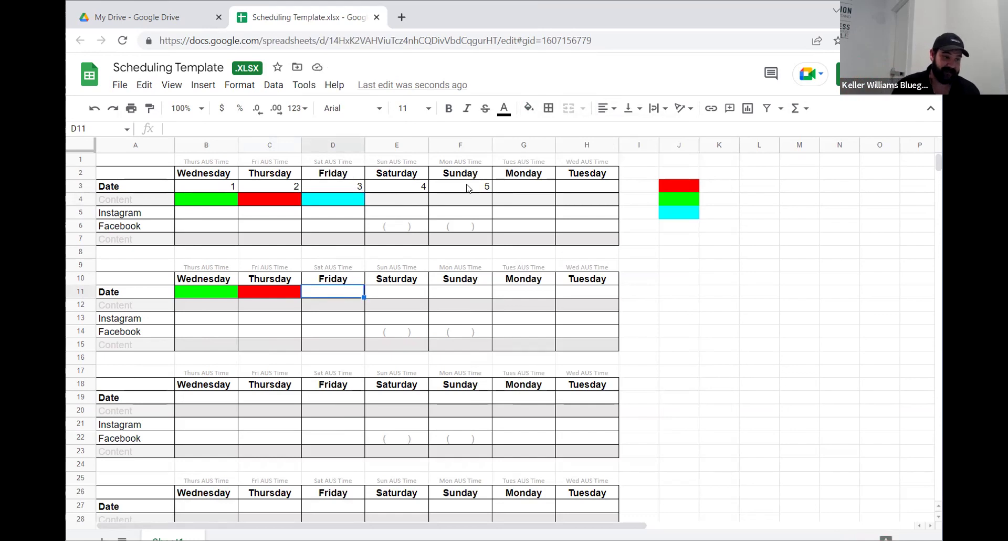
Step: Fill the first week's Sunday content cell F4 with red and select the Wednesday content cell B4
click(470, 203)
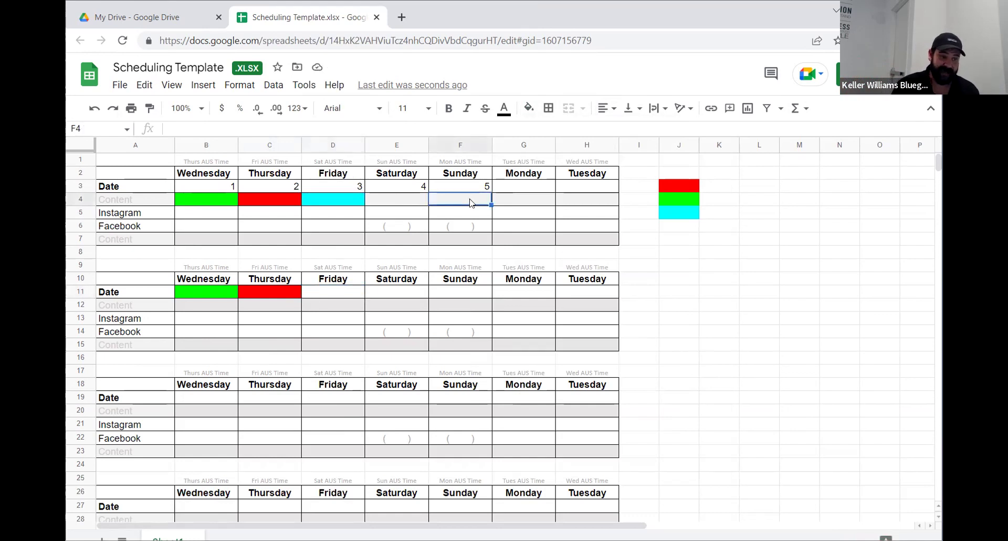
click(530, 104)
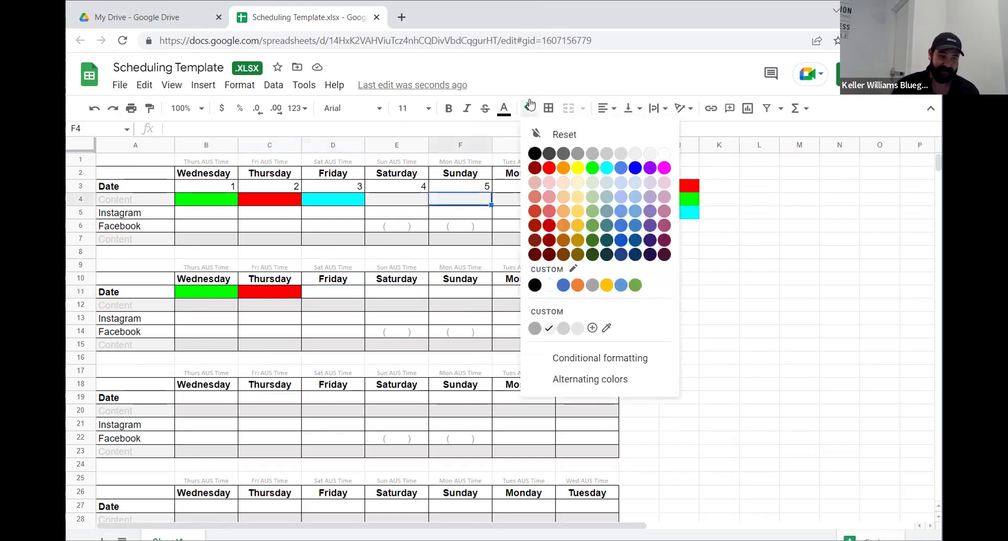
click(548, 167)
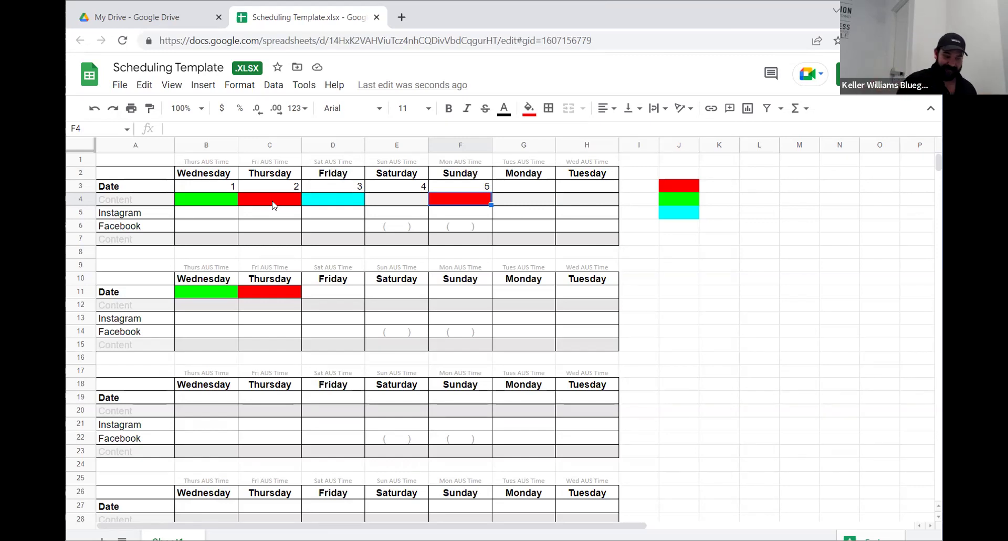
click(211, 199)
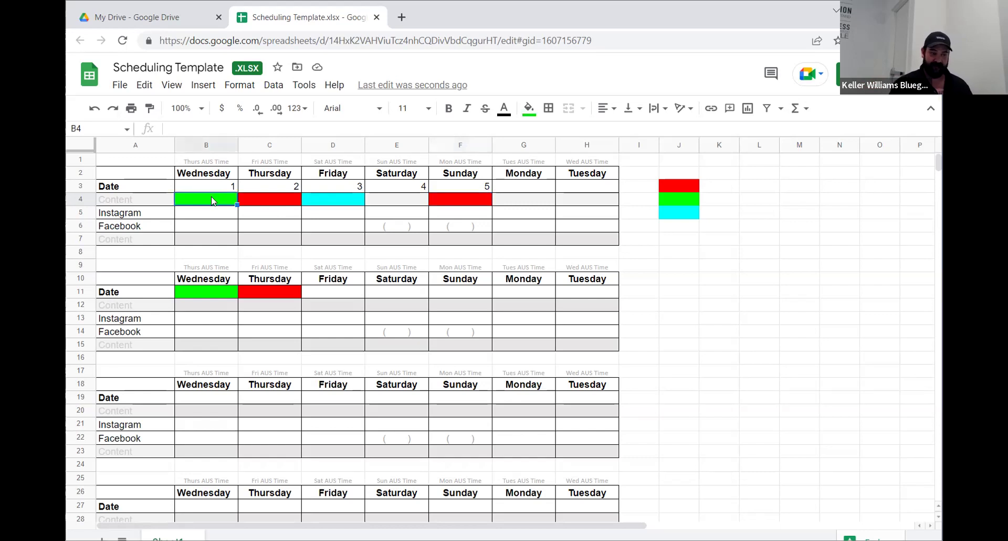
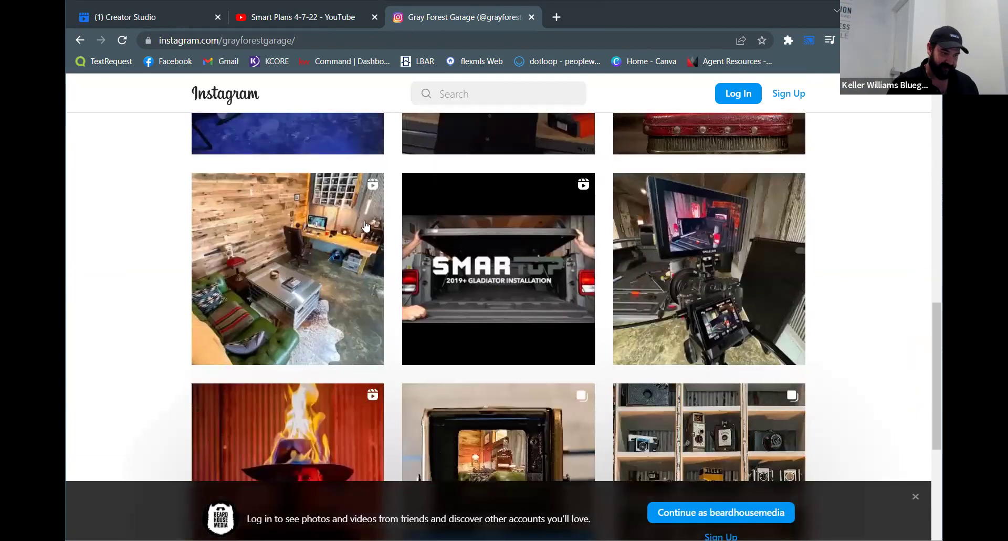
Step: Examine the grayforestgarage profile on Instagram, comparing the mix of photos, carousels and reels in its post grid
click(364, 220)
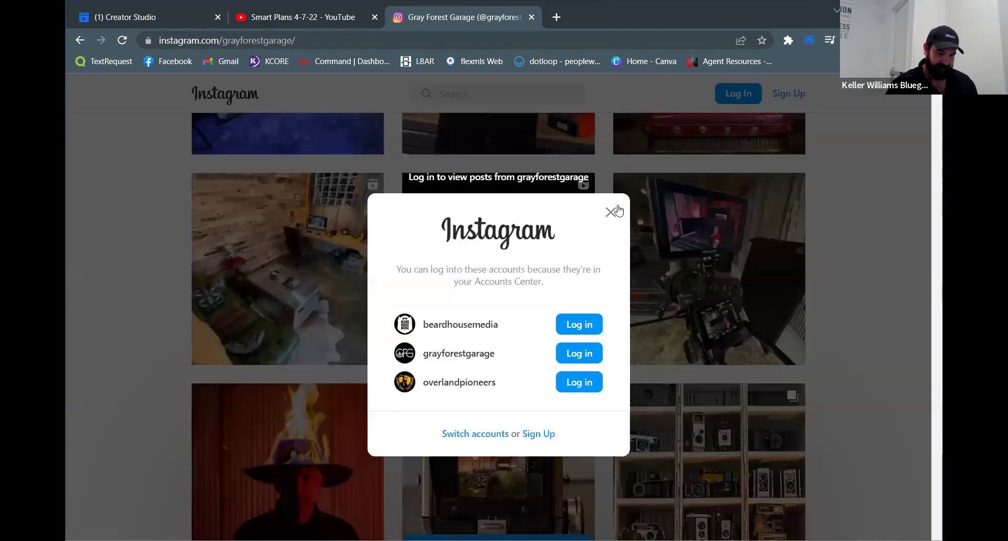
click(479, 179)
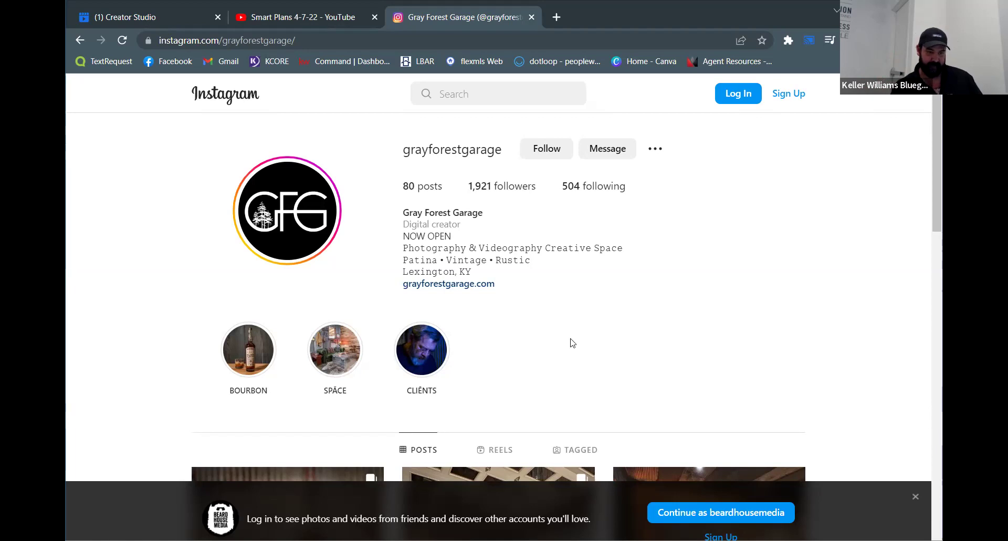
scroll(593, 328, down, 4)
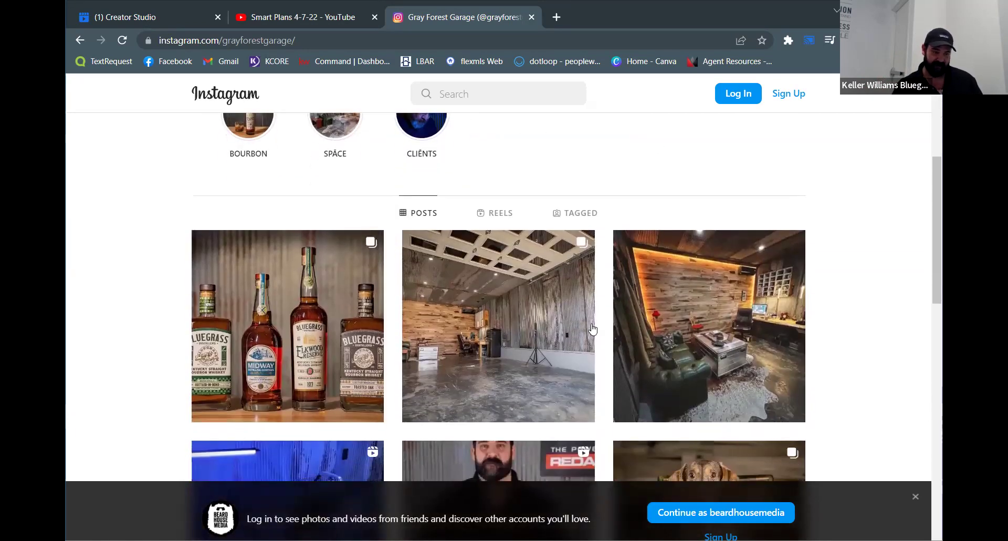
scroll(592, 329, down, 9)
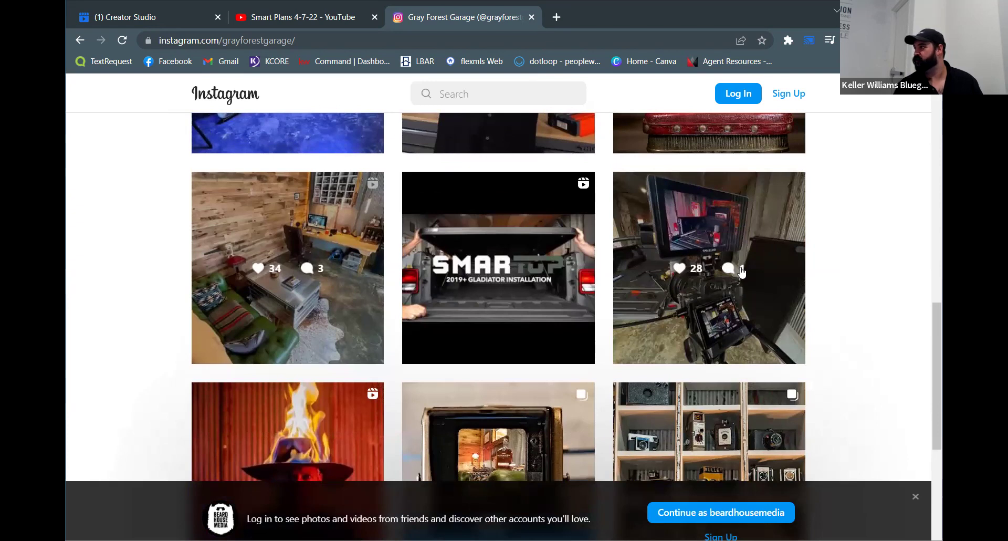
scroll(742, 271, down, 2)
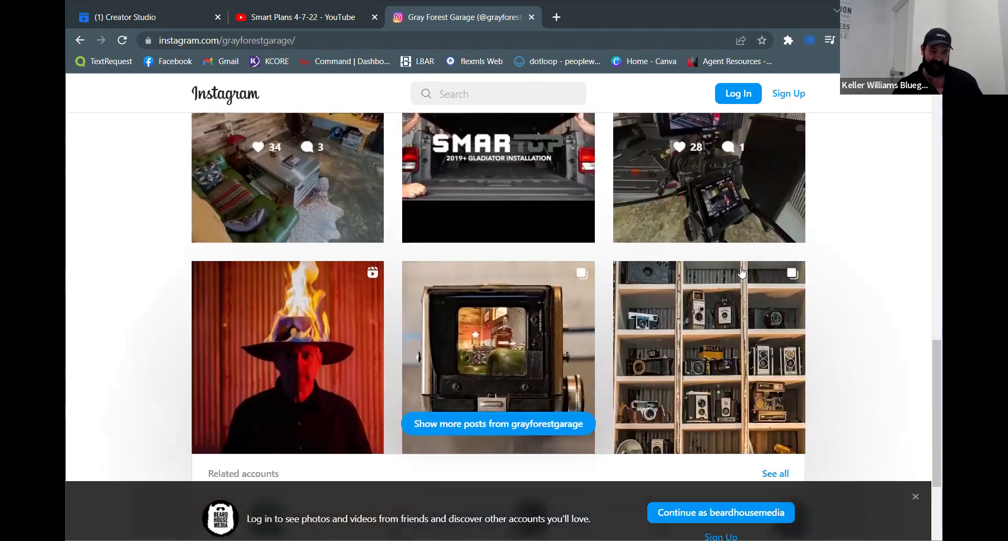
scroll(740, 271, down, 3)
scroll(741, 271, up, 5)
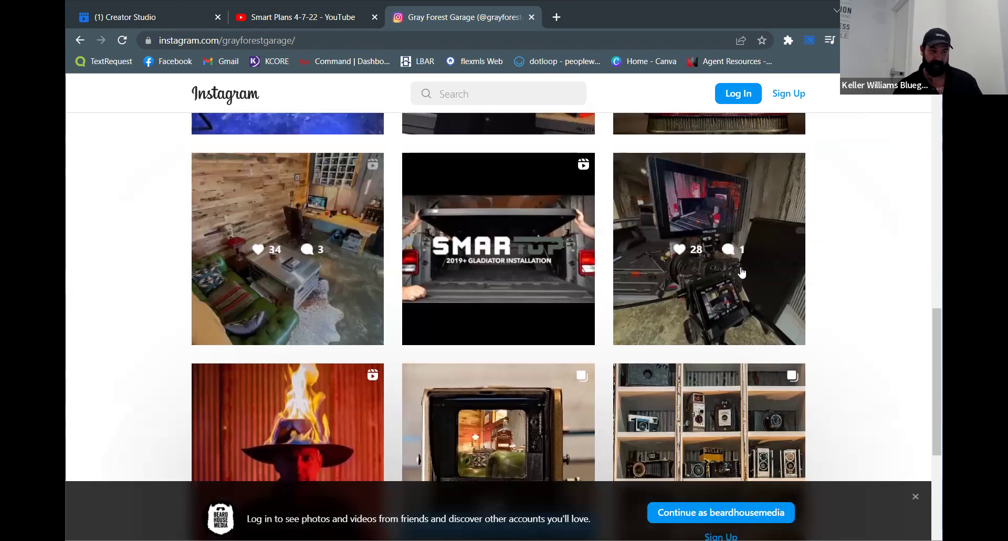
scroll(742, 271, up, 10)
scroll(742, 271, up, 4)
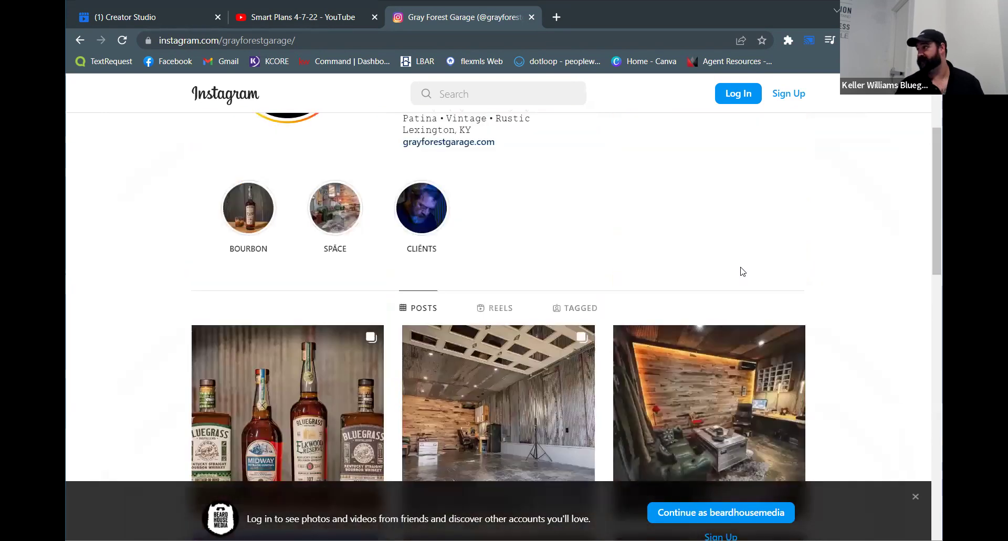
scroll(741, 271, down, 1)
scroll(741, 271, down, 2)
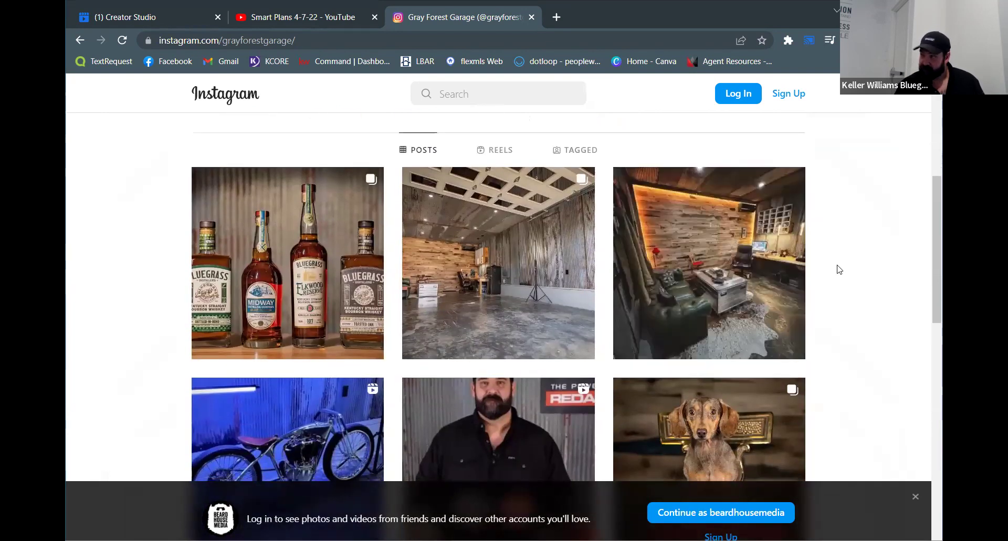
scroll(839, 269, down, 4)
scroll(839, 269, down, 3)
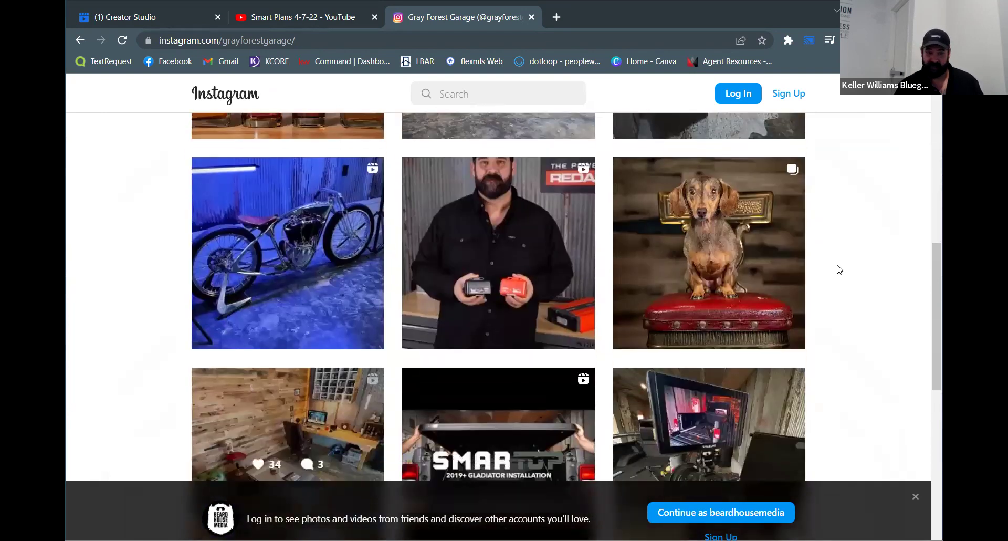
scroll(839, 269, up, 6)
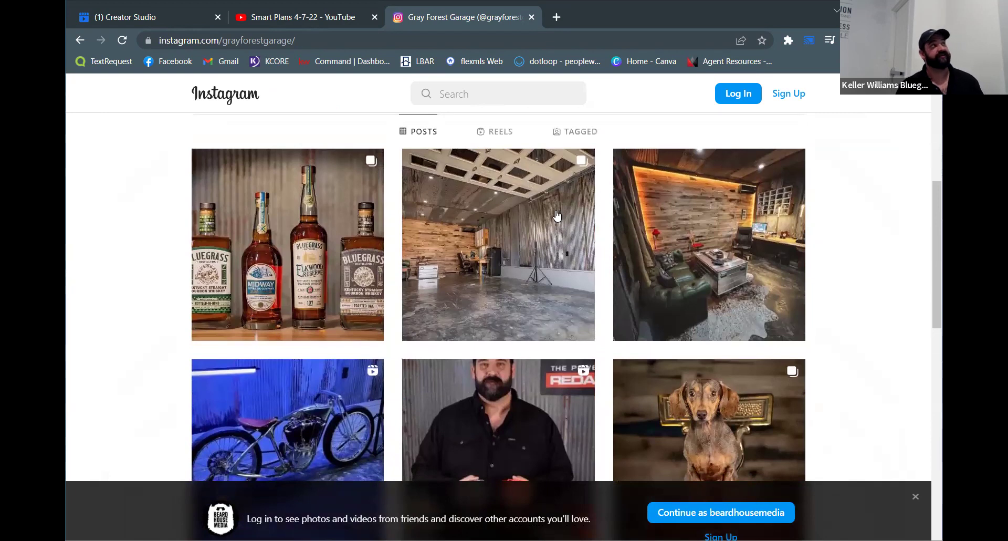
scroll(557, 216, down, 2)
scroll(557, 216, up, 7)
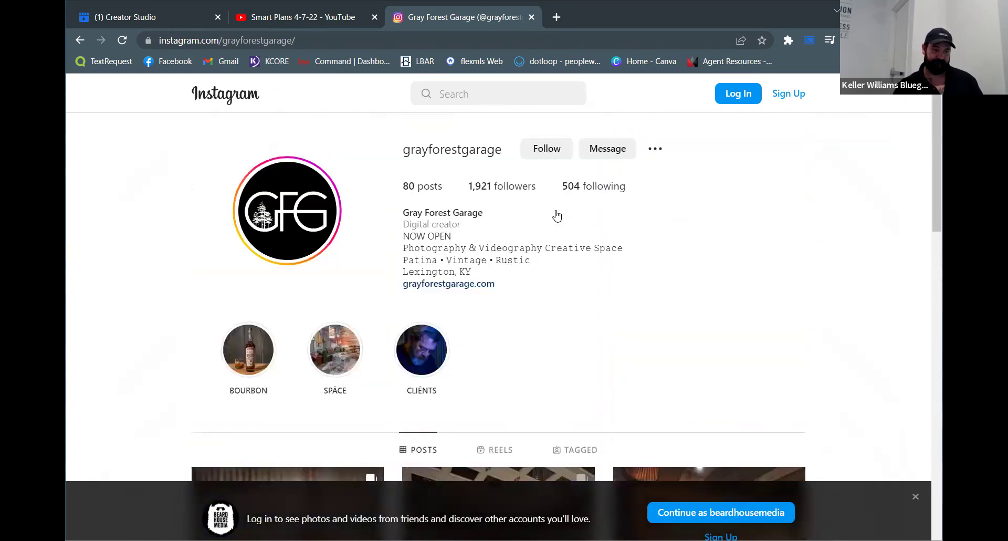
click(472, 95)
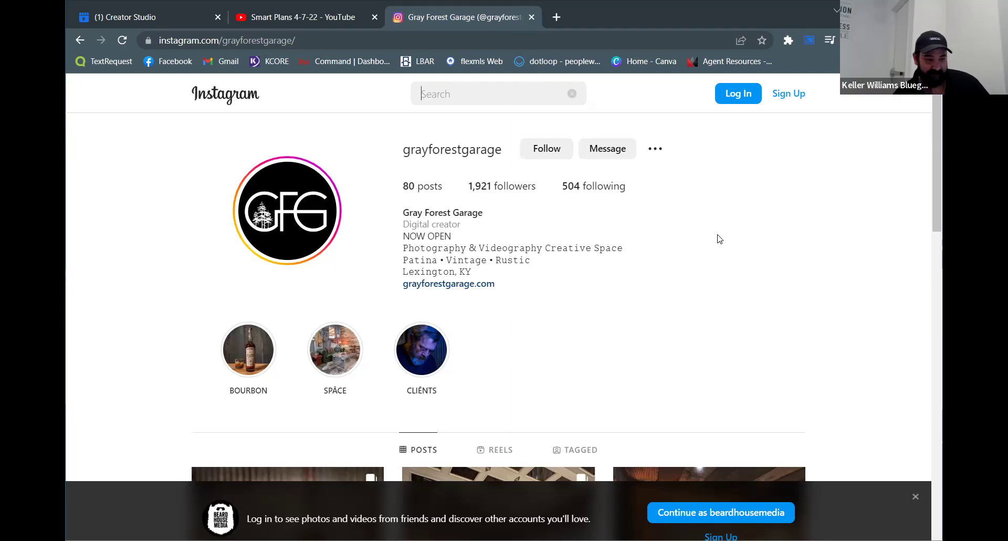
scroll(720, 239, down, 2)
scroll(719, 239, up, 2)
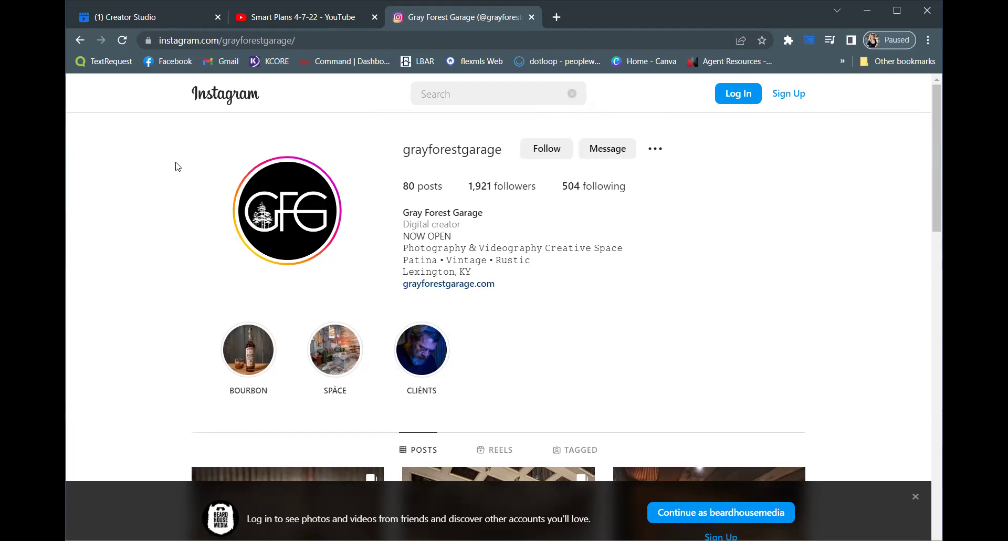
Step: Switch to Creator Studio's Facebook home, look through the list of Pages to view, and reload the page
click(178, 21)
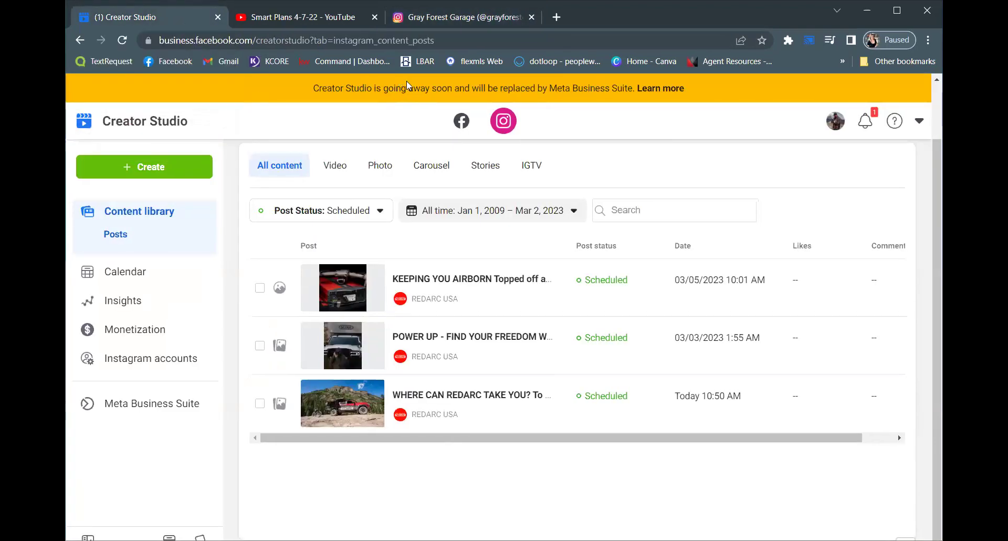
click(462, 123)
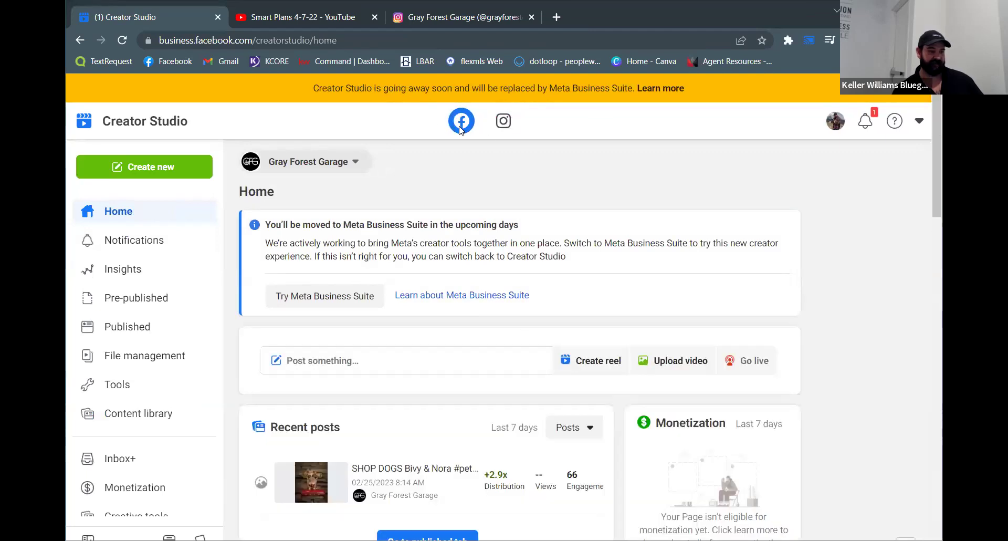
click(351, 165)
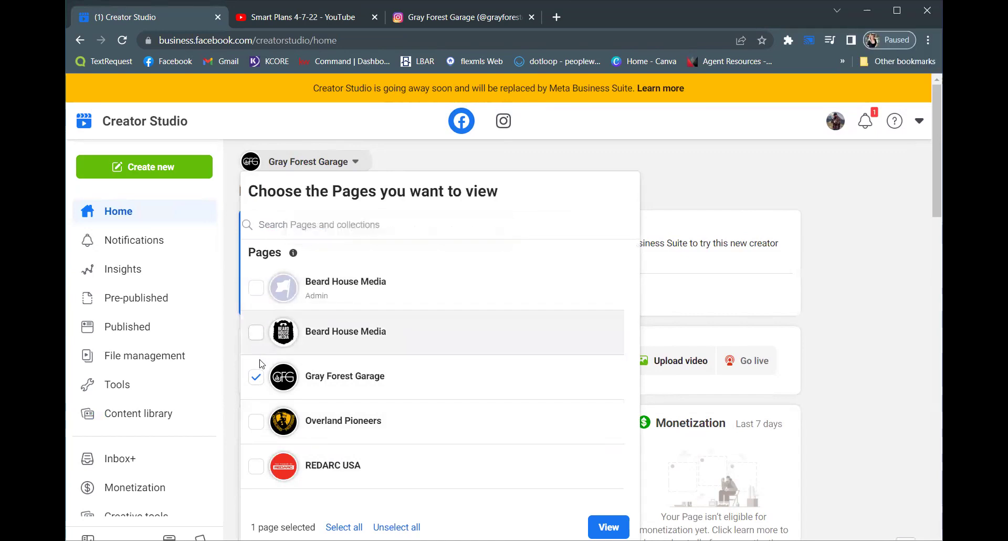
click(355, 167)
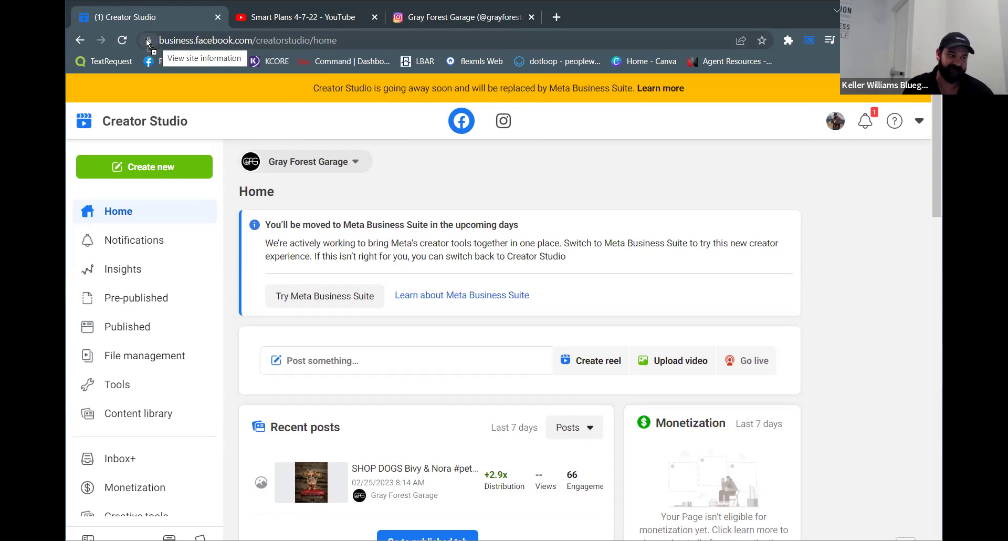
key(F5)
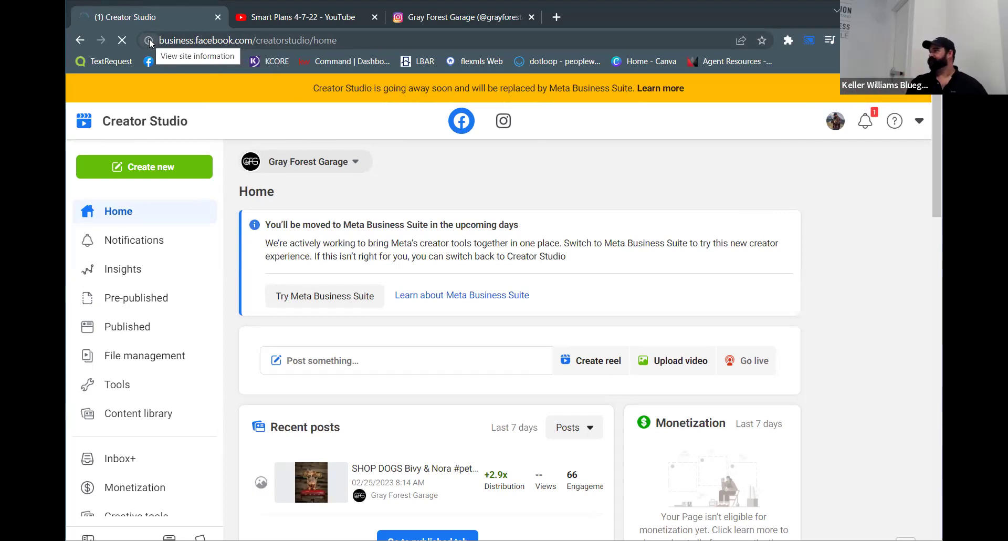